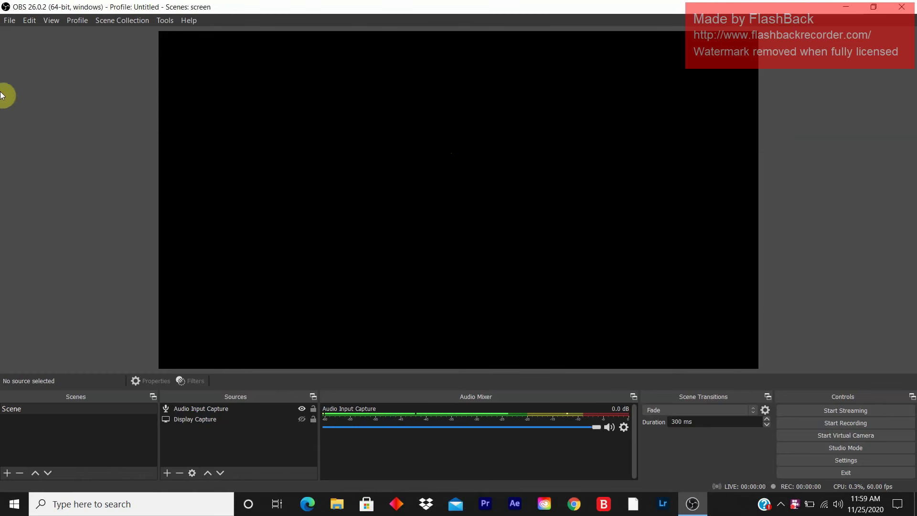
Open OBS Settings on the Output page to view recording path and format
{"action": "left_click", "coordinate": [10, 21]}
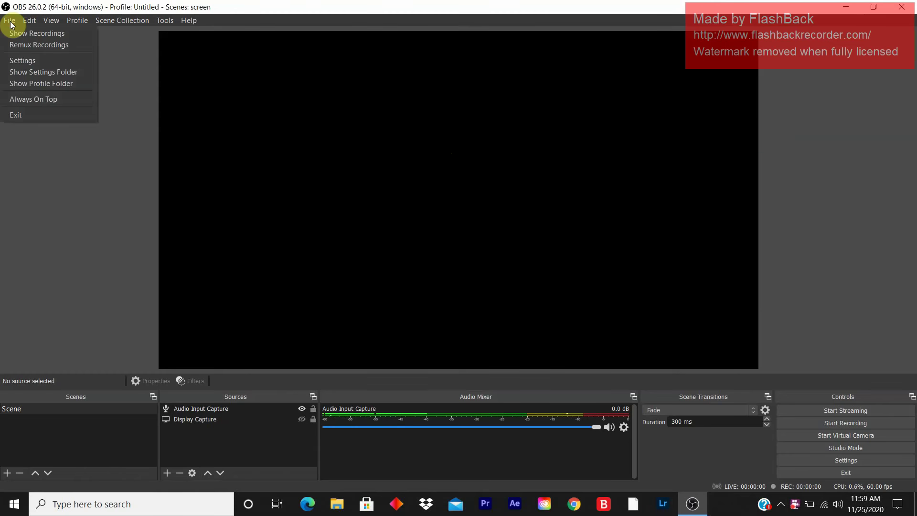
{"action": "left_click", "coordinate": [27, 63]}
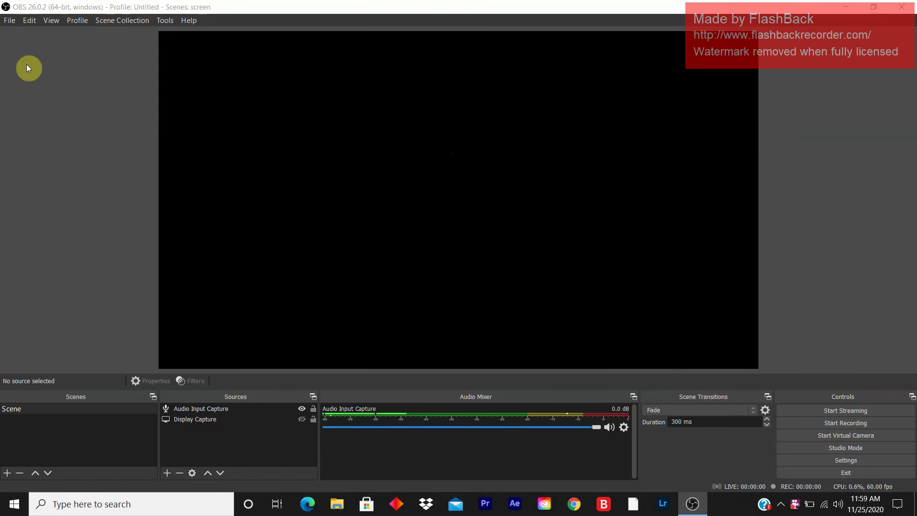
{"action": "left_click", "coordinate": [254, 143]}
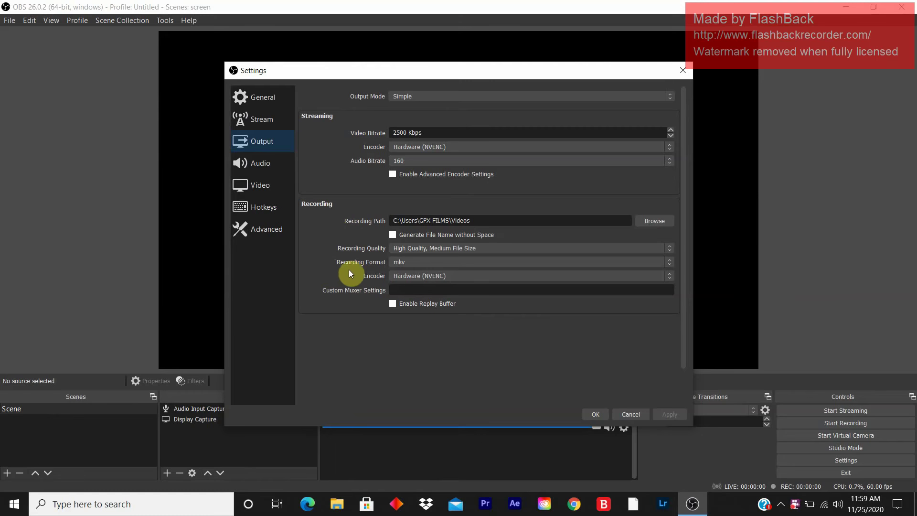
Switch the Recording Format dropdown to mp4
{"action": "left_click", "coordinate": [670, 265]}
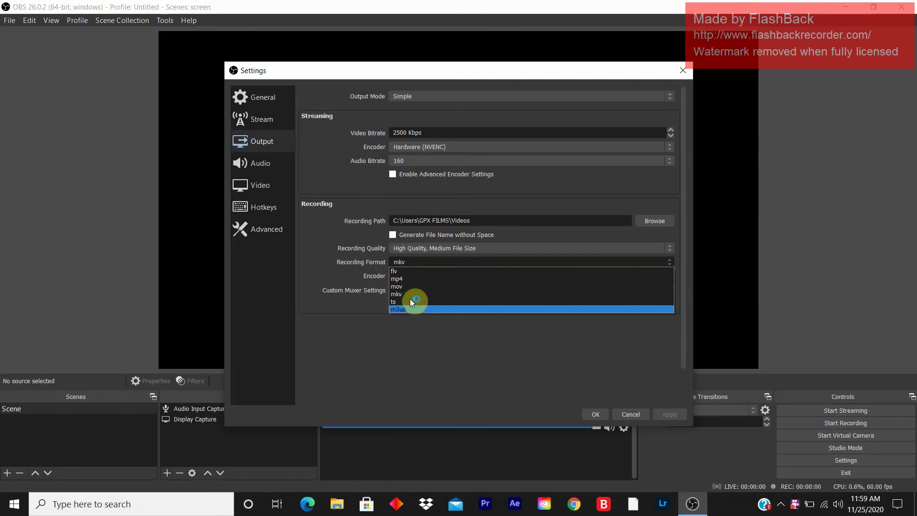
{"action": "left_click", "coordinate": [409, 281]}
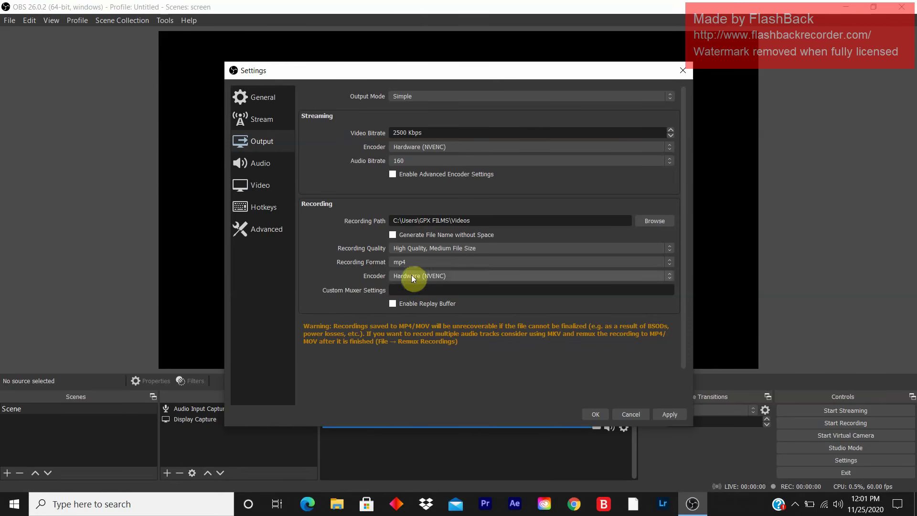
Choose mkv as the recording format and apply the settings
{"action": "left_click", "coordinate": [415, 264]}
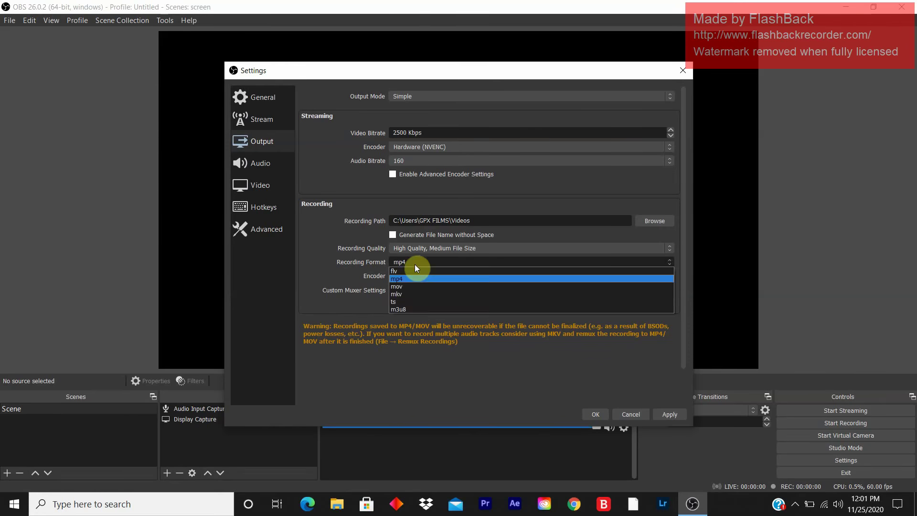
{"action": "left_click", "coordinate": [412, 296]}
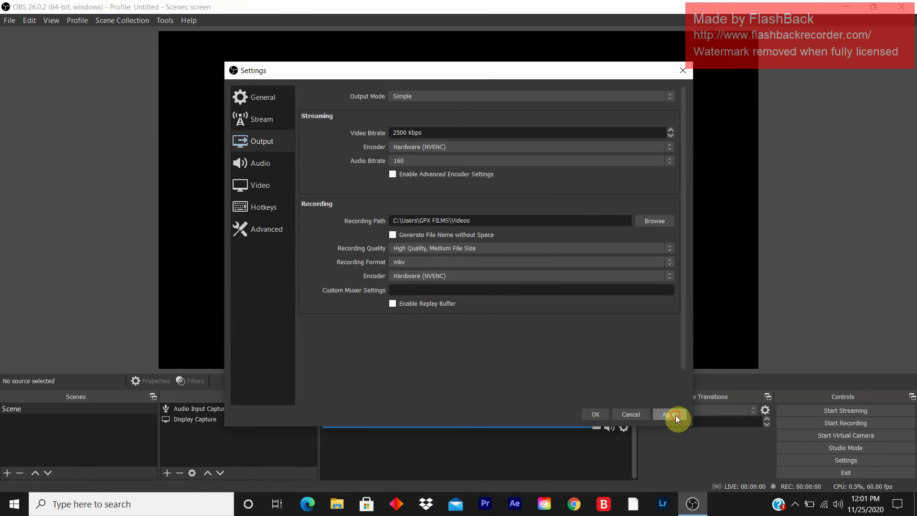
{"action": "left_click", "coordinate": [595, 414]}
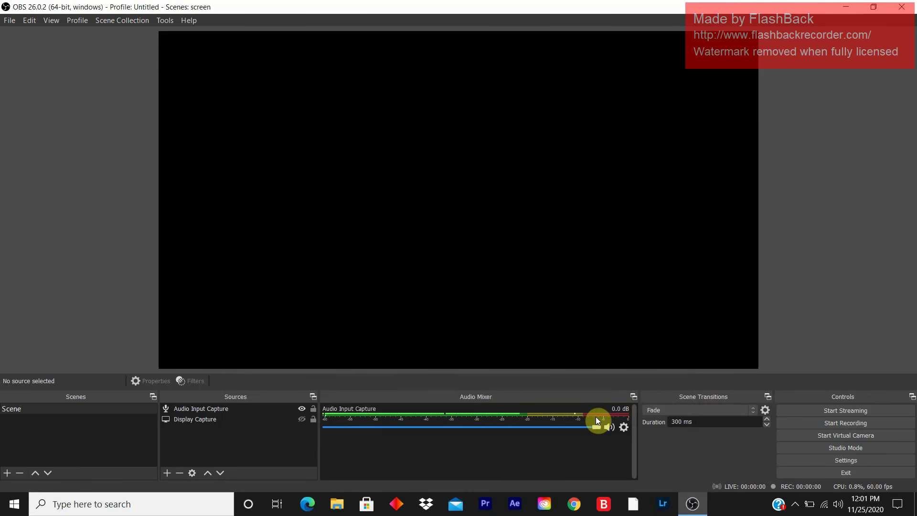
Open Remux Recordings and browse for a recording in the Videos folder
{"action": "left_click", "coordinate": [10, 22]}
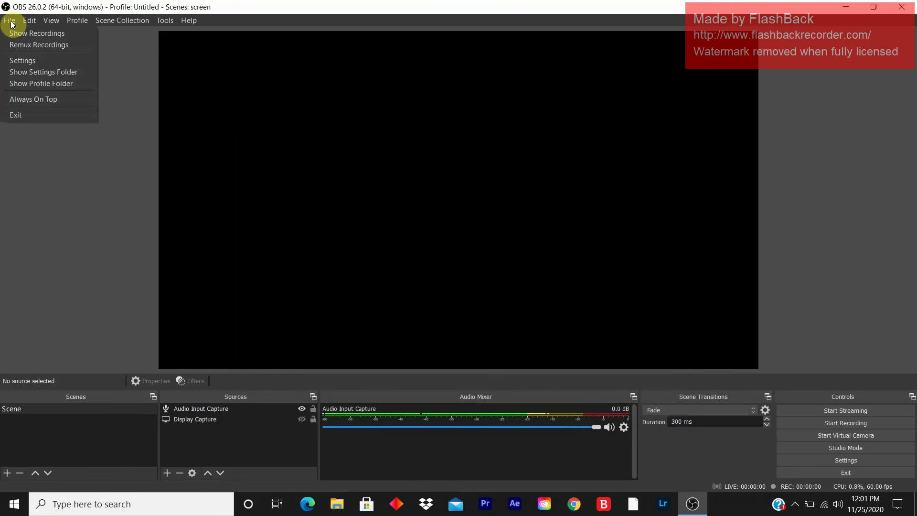
{"action": "left_click", "coordinate": [30, 45]}
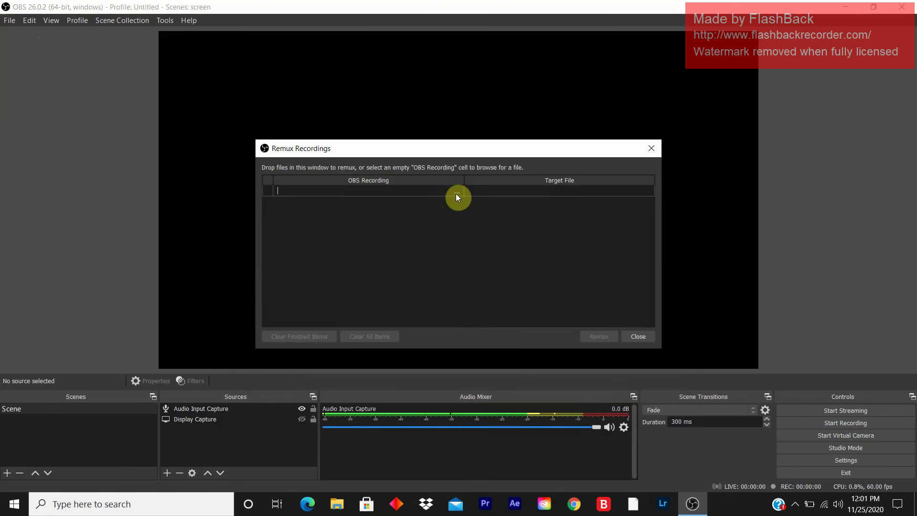
{"action": "left_click", "coordinate": [455, 194]}
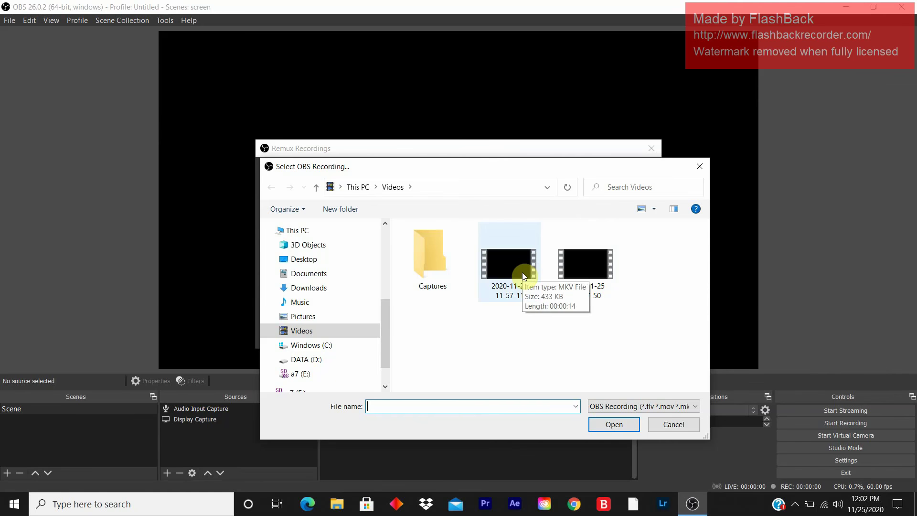
{"action": "left_click", "coordinate": [522, 272]}
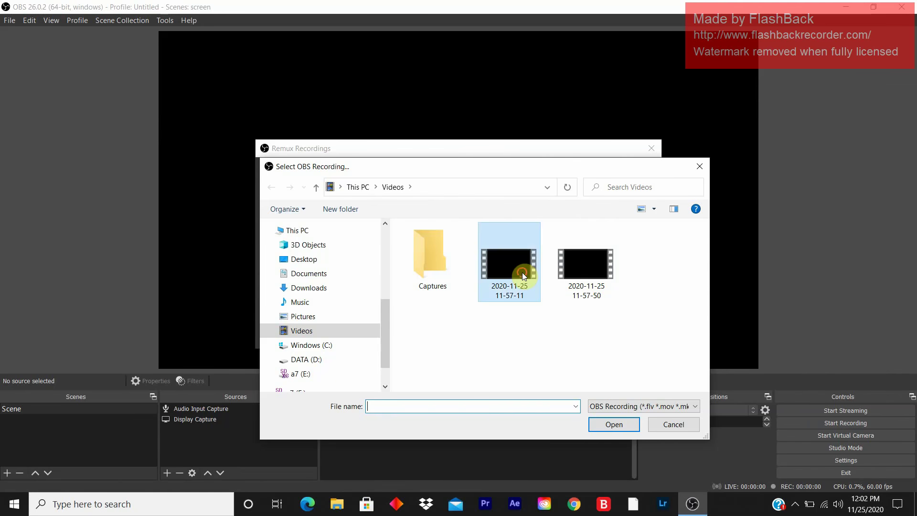
{"action": "left_click", "coordinate": [614, 424]}
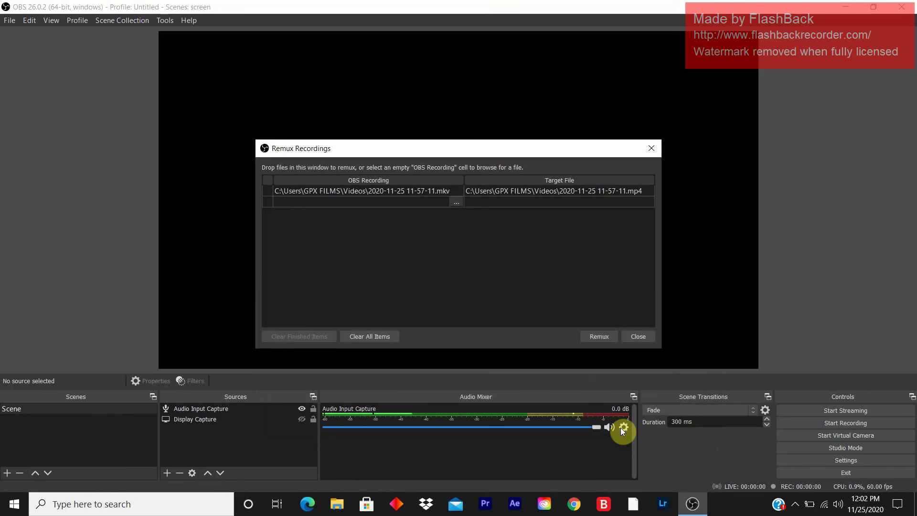
{"action": "double_click", "coordinate": [391, 192]}
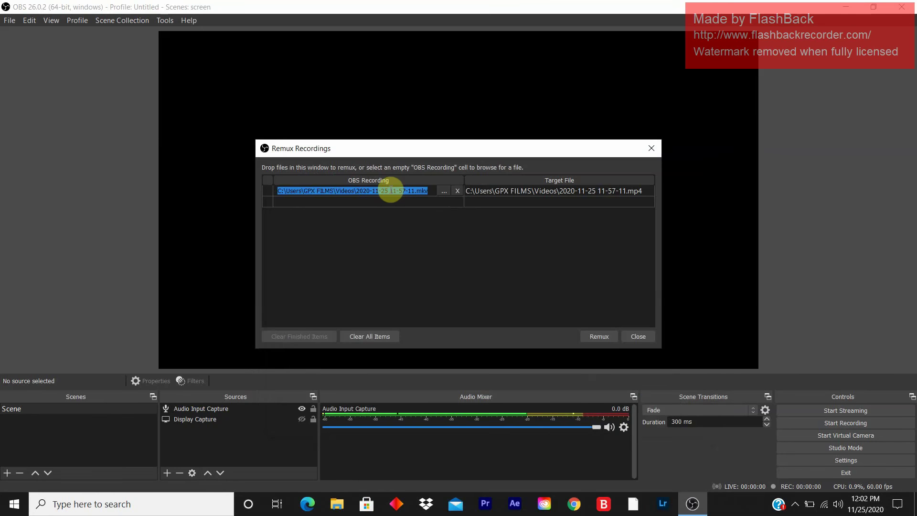
Remux the 11-57-11 recording to mp4 and acknowledge the finished notice
{"action": "left_click", "coordinate": [600, 337]}
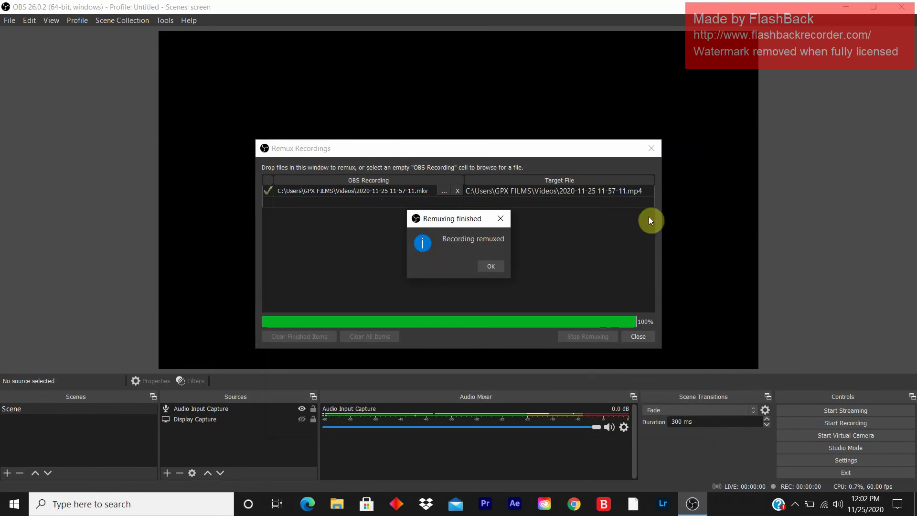
{"action": "left_click", "coordinate": [493, 269]}
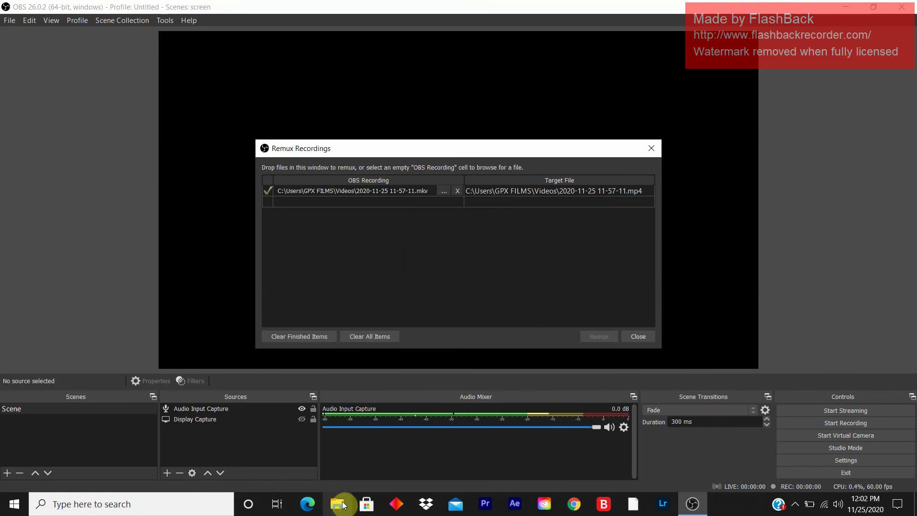
Open File Explorer on the Videos folder showing the new 2020-11-25 mp4
{"action": "left_click", "coordinate": [337, 506]}
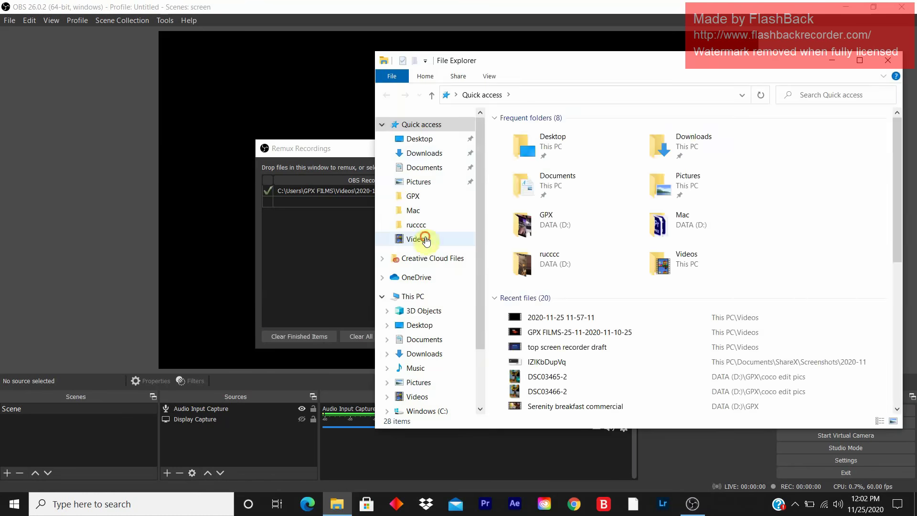
{"action": "left_click", "coordinate": [409, 239]}
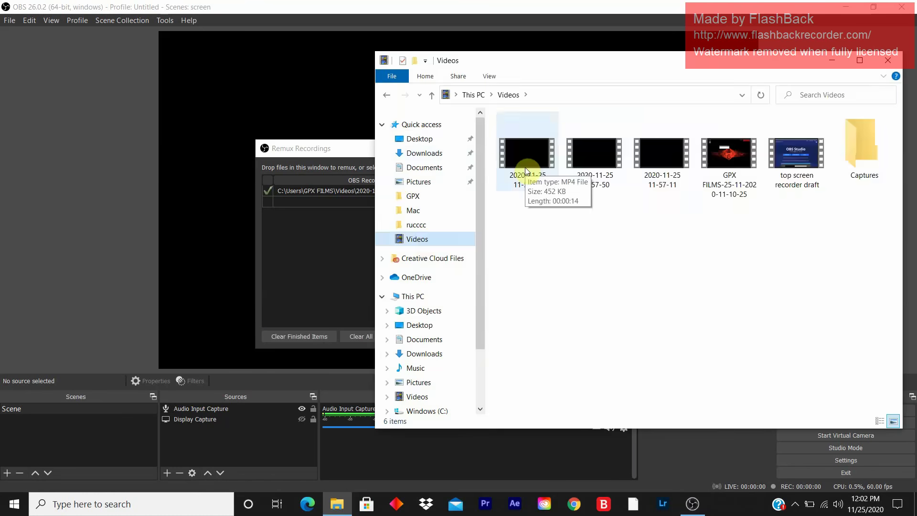